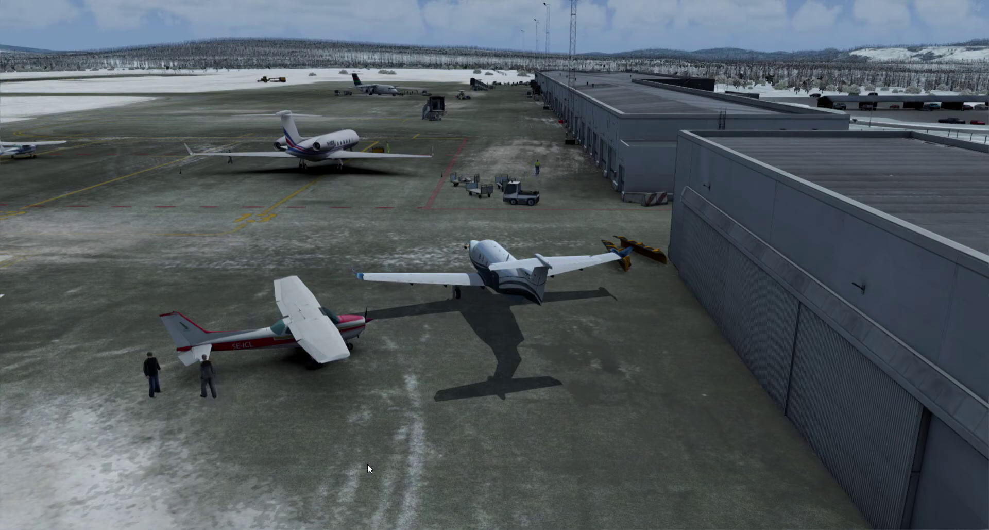
Bring up the active flight plan on the cockpit's Garmin navigator and open the Flight Plan Catalog
key(s)
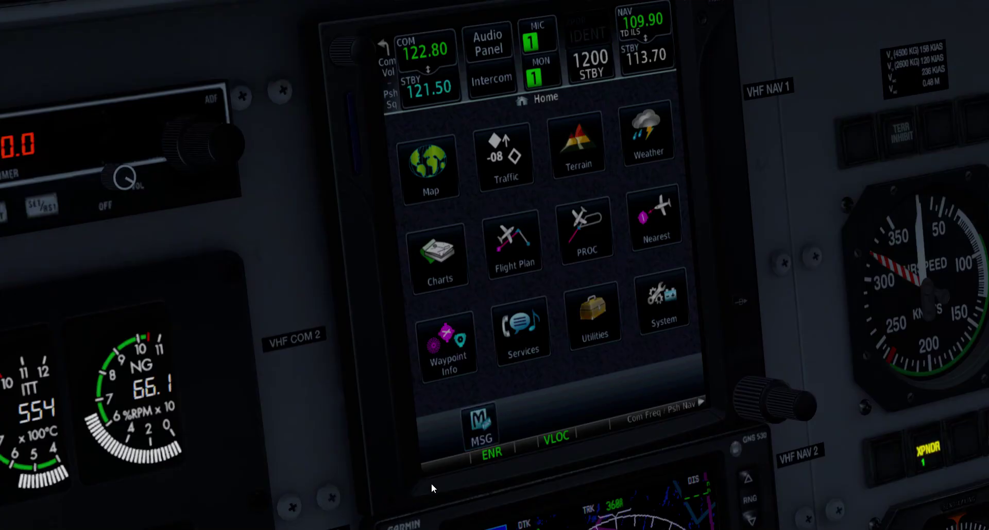
click(479, 422)
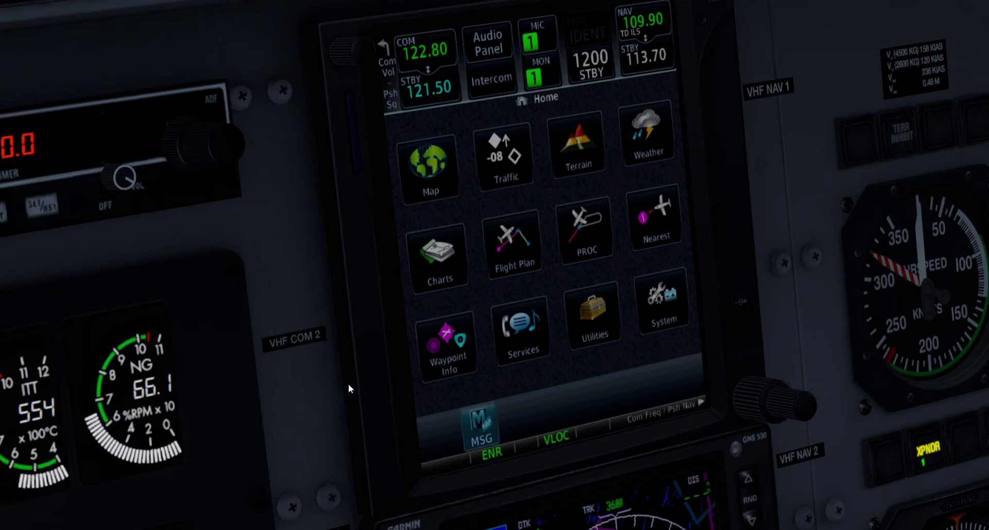
click(511, 259)
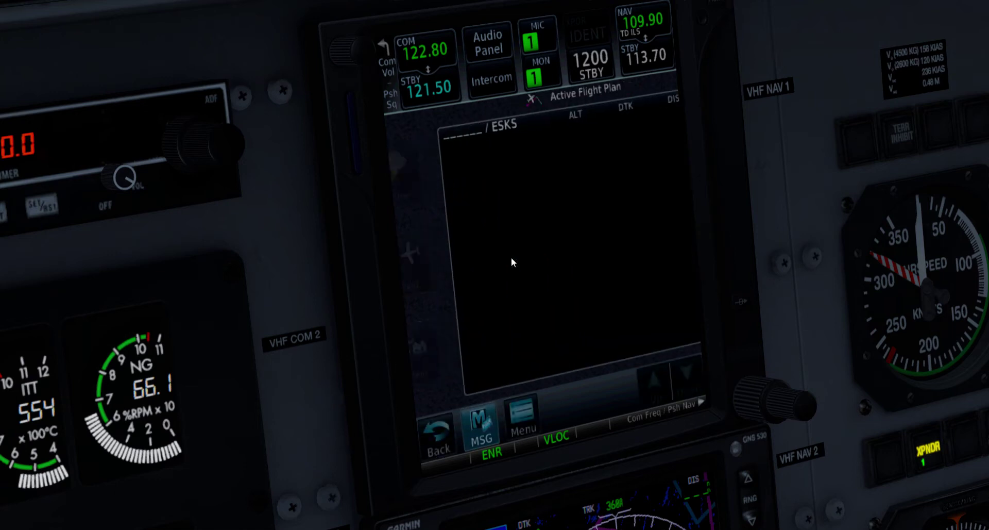
click(528, 413)
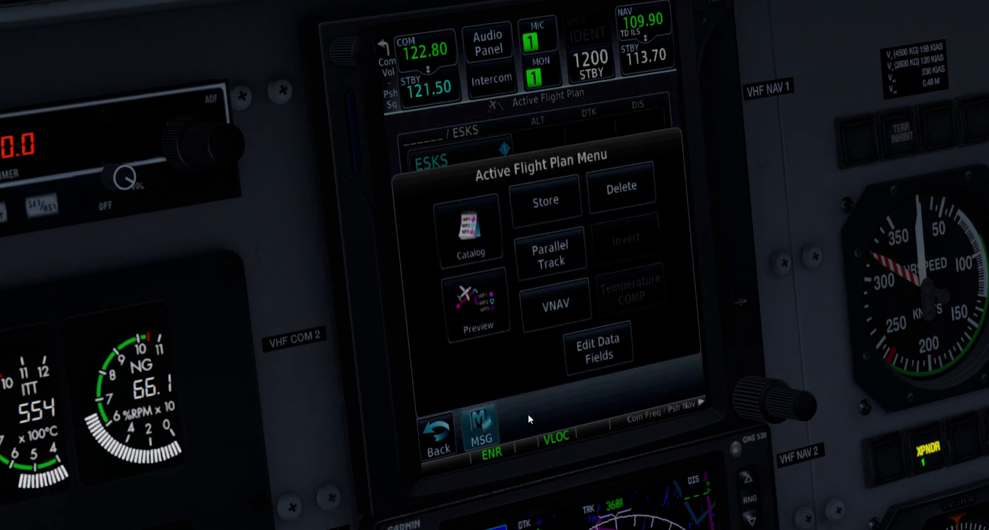
click(467, 239)
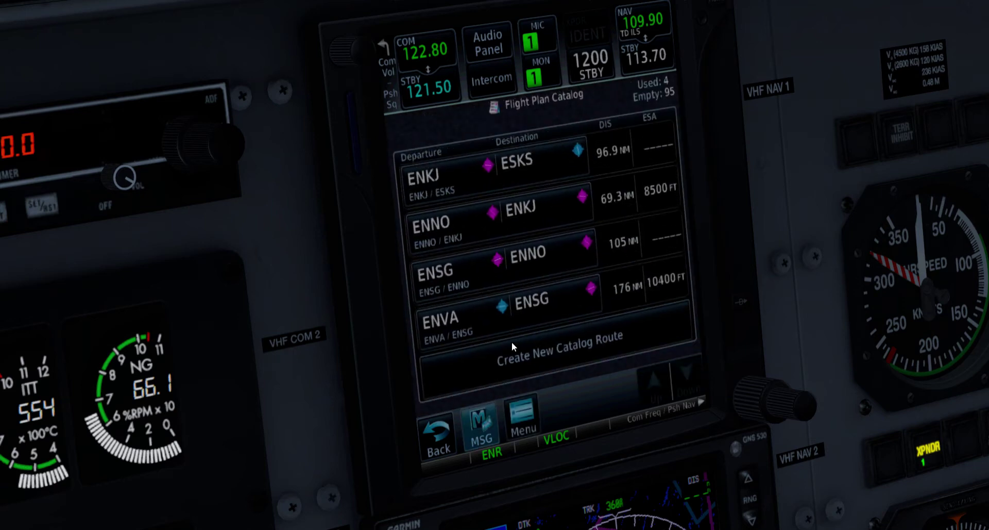
Choose the ESKS-ENHA.gfp flight plan for import into the catalog and bring up its preview
click(521, 420)
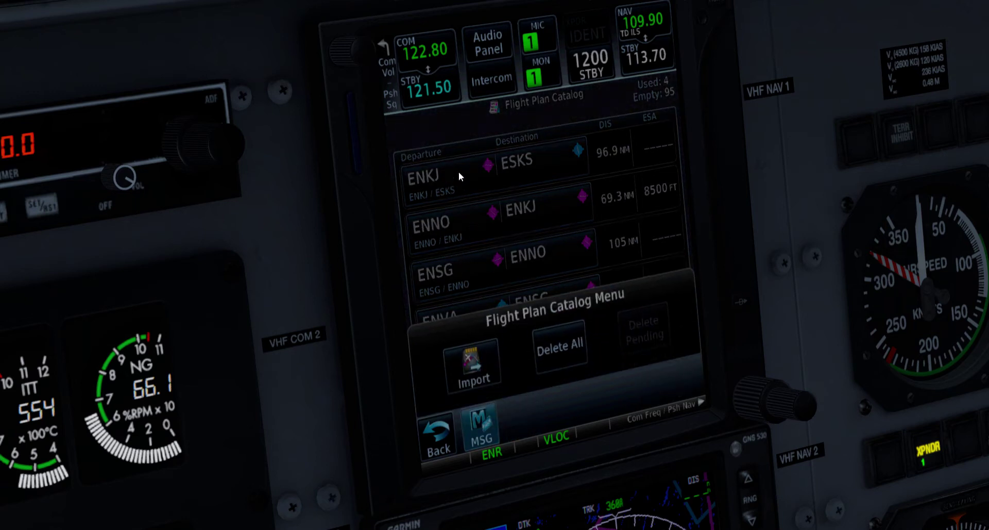
click(473, 364)
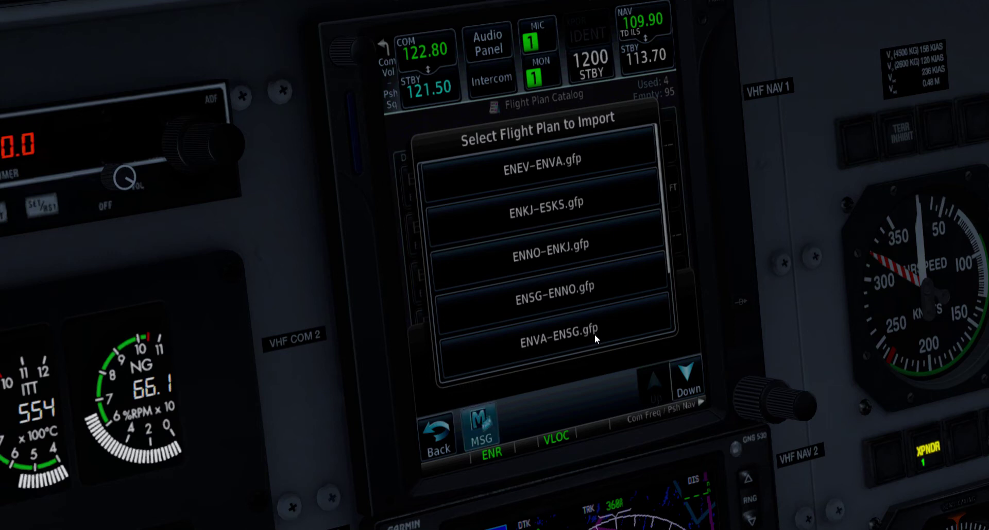
click(688, 376)
click(688, 376)
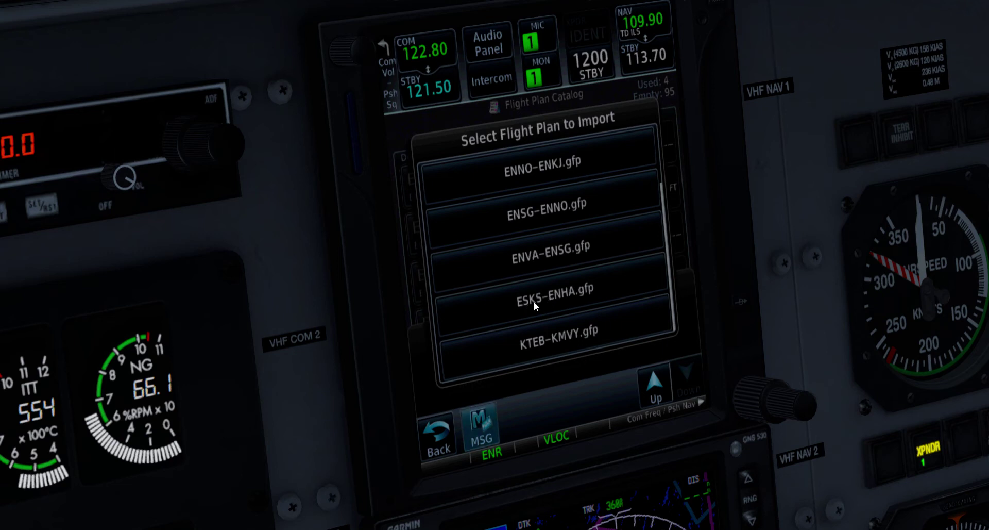
click(563, 294)
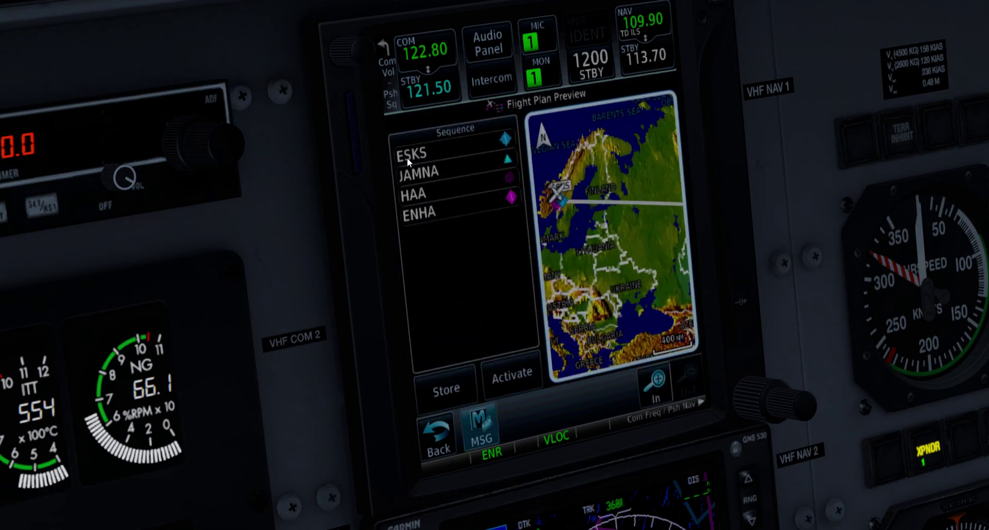
Inspect the ESKS to ENHA route on the preview map and store it in the catalog
scroll(557, 195, up, 3)
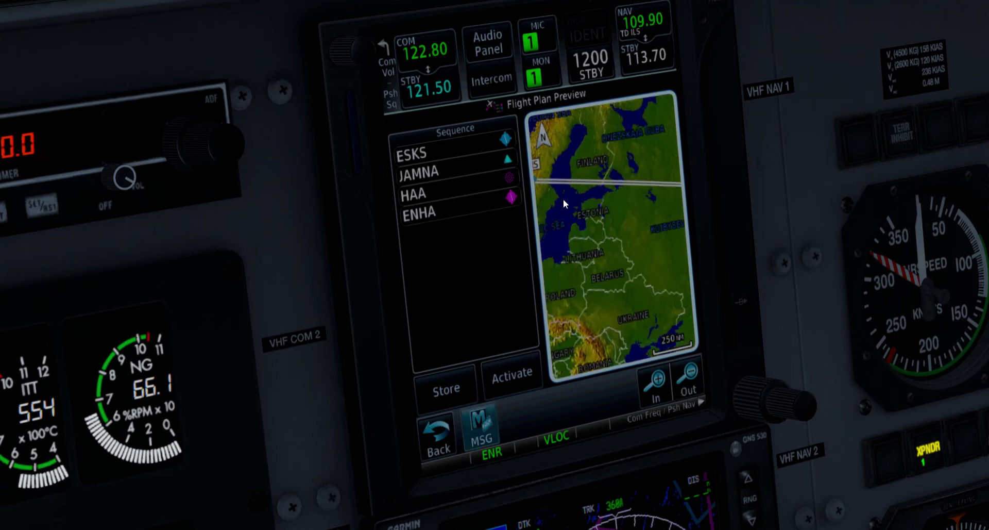
scroll(590, 184, down, 2)
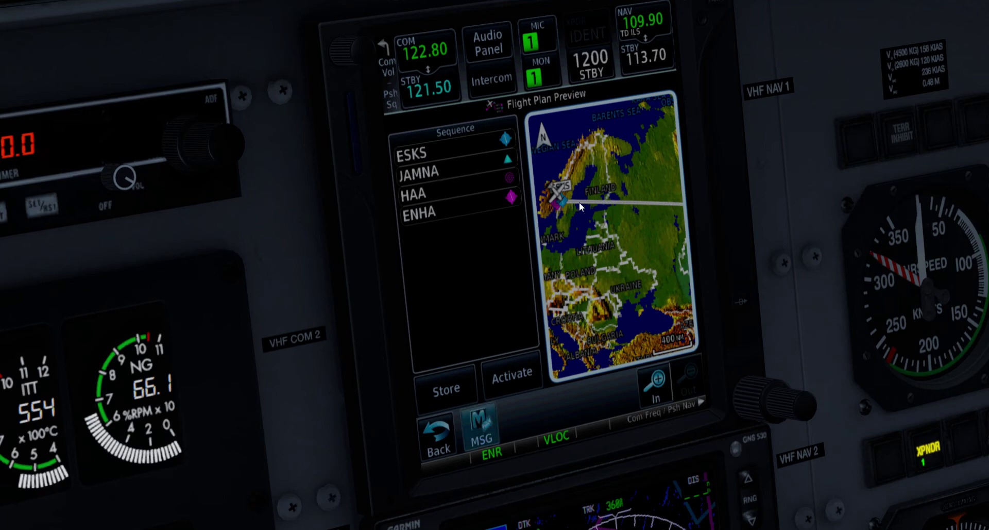
scroll(555, 203, up, 3)
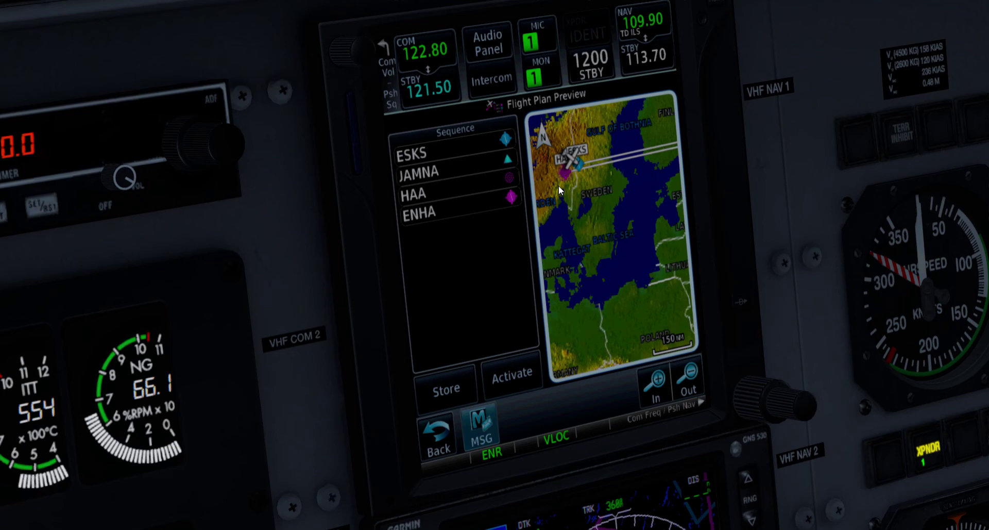
scroll(568, 168, up, 2)
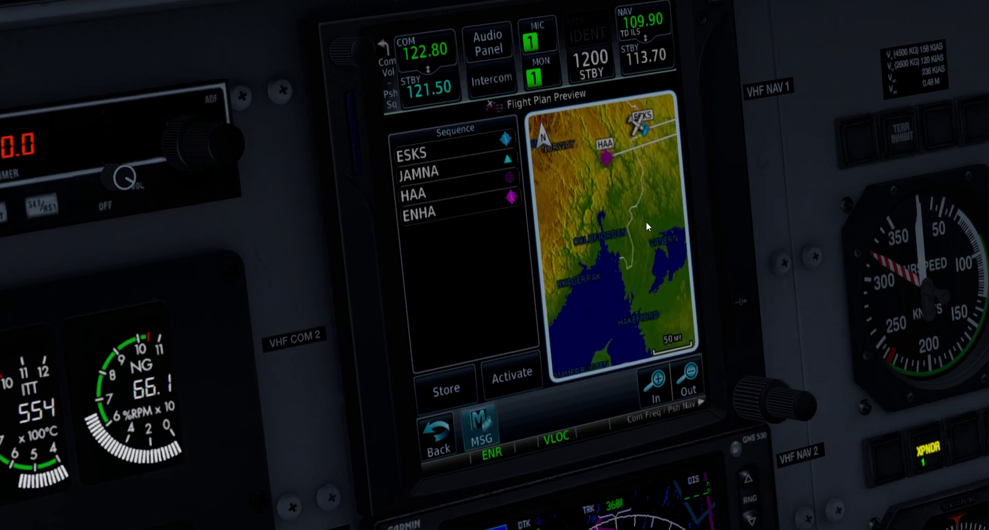
scroll(597, 254, up, 1)
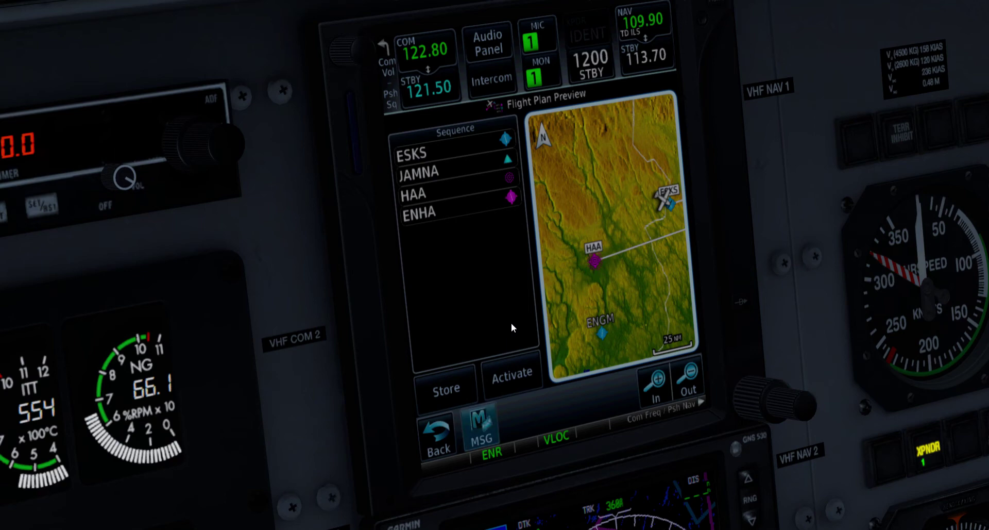
click(456, 390)
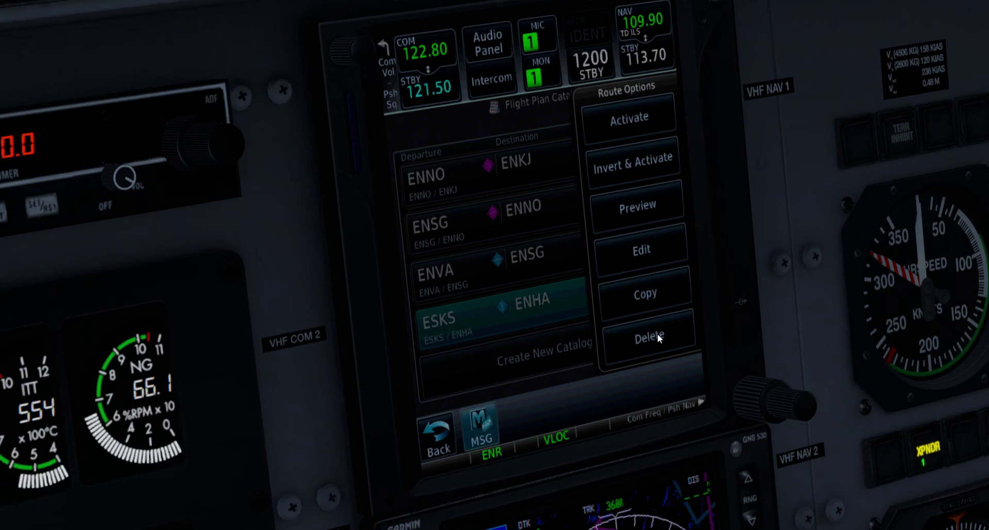
Activate the stored ESKS / ENHA route from the catalog as the active flight plan
click(435, 446)
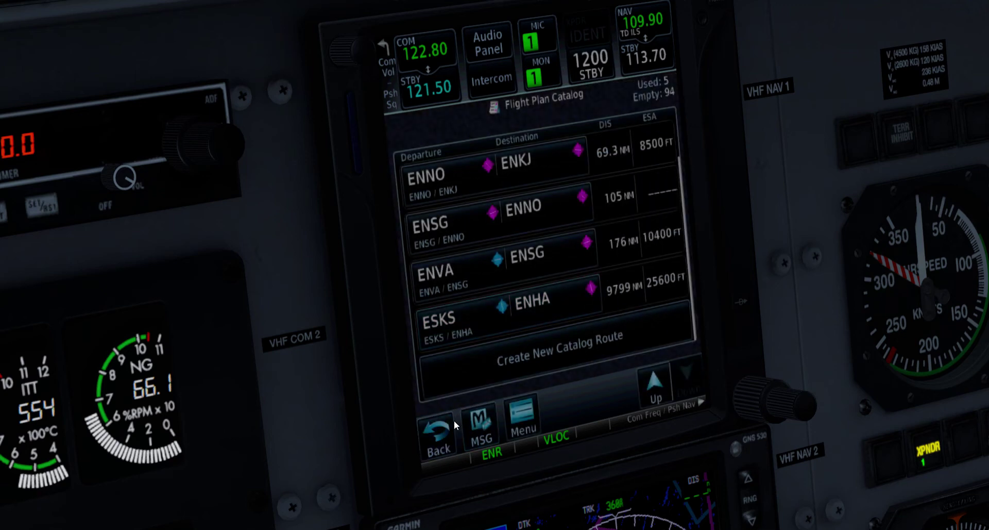
click(473, 320)
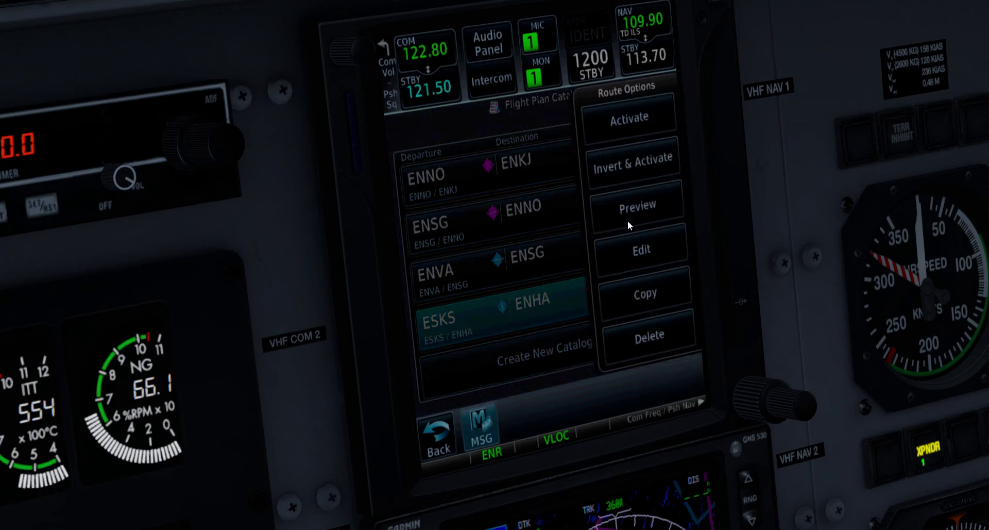
click(631, 116)
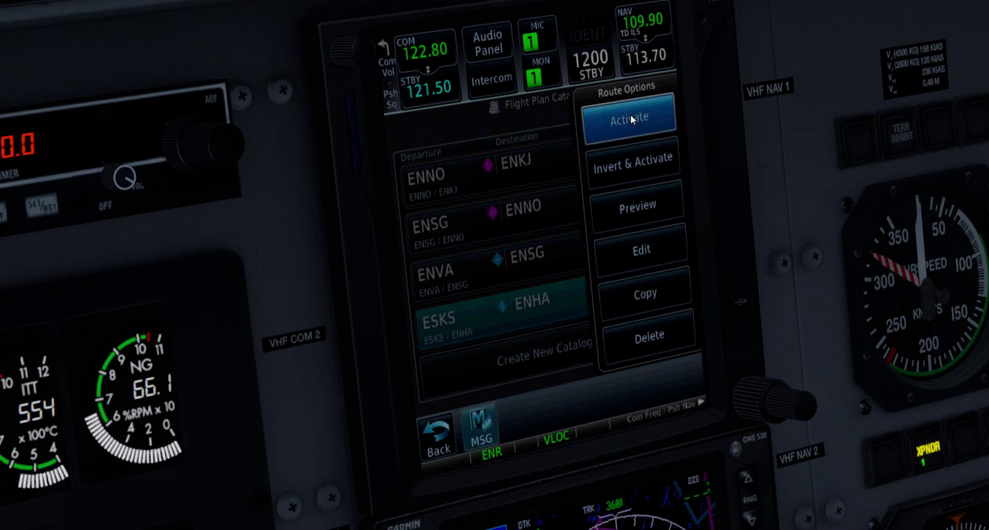
click(562, 276)
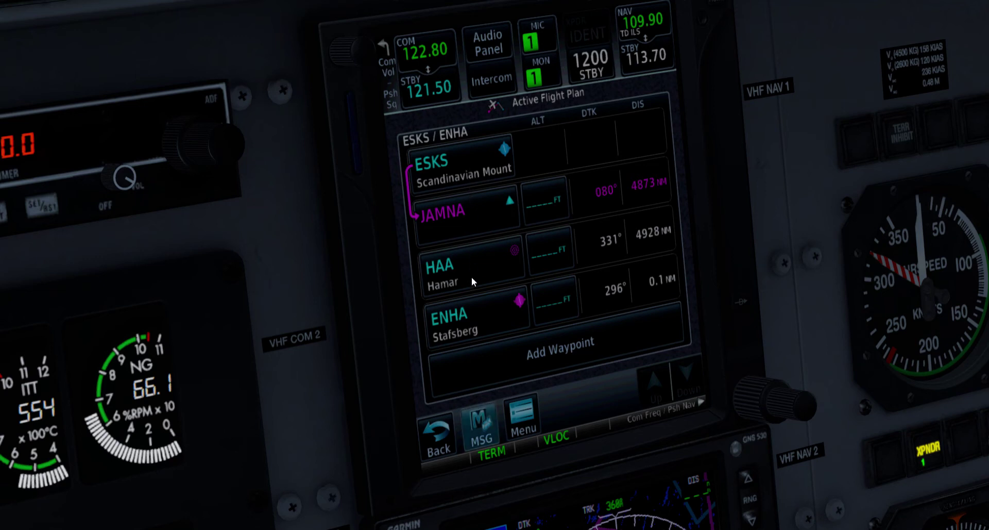
Remove the JAMNA waypoint from the active ESKS / ENHA flight plan
click(465, 220)
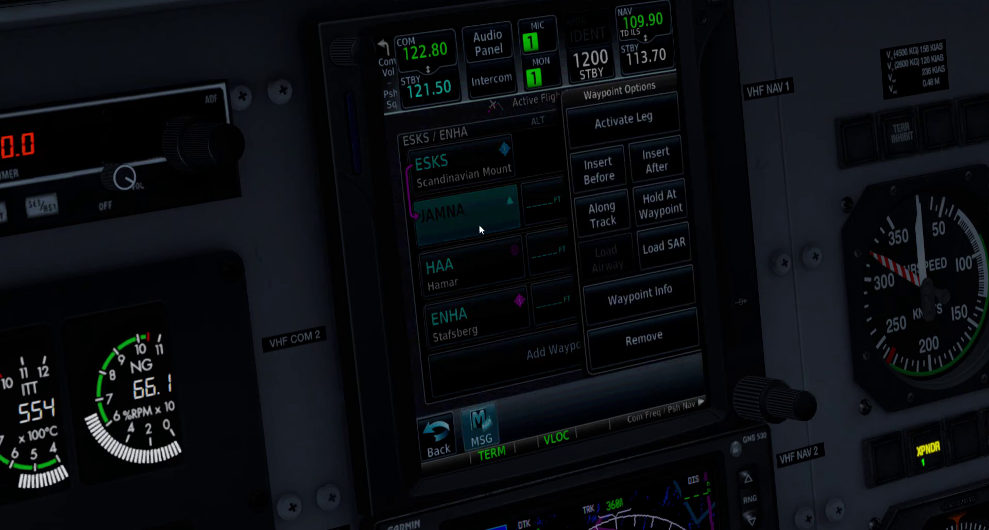
click(643, 334)
click(562, 269)
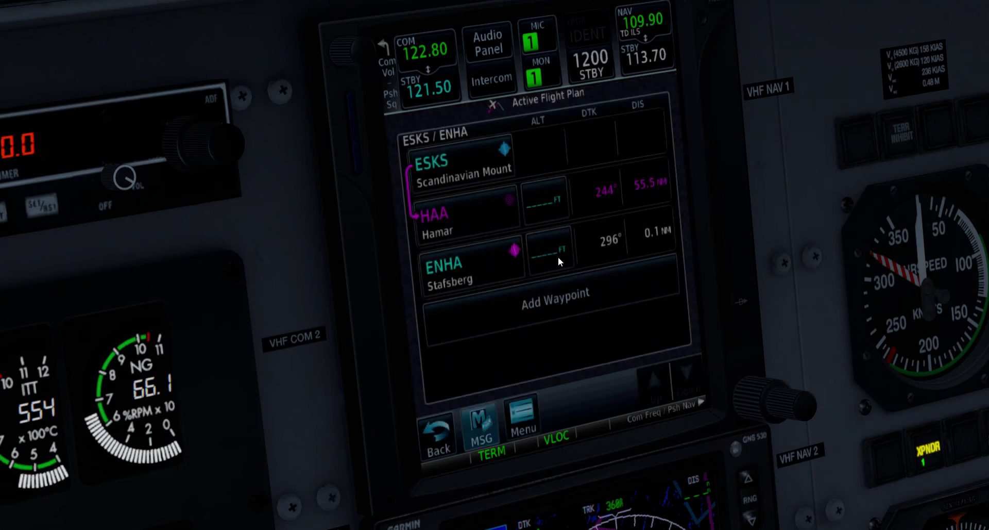
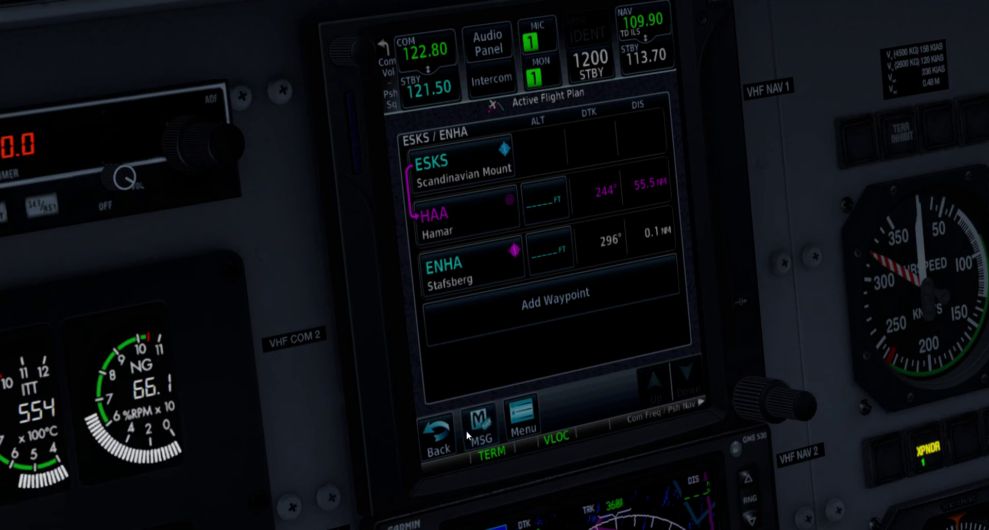
Examine the active route from ESKS towards HAA on the moving map at different ranges and beyond the aircraft's position
click(440, 429)
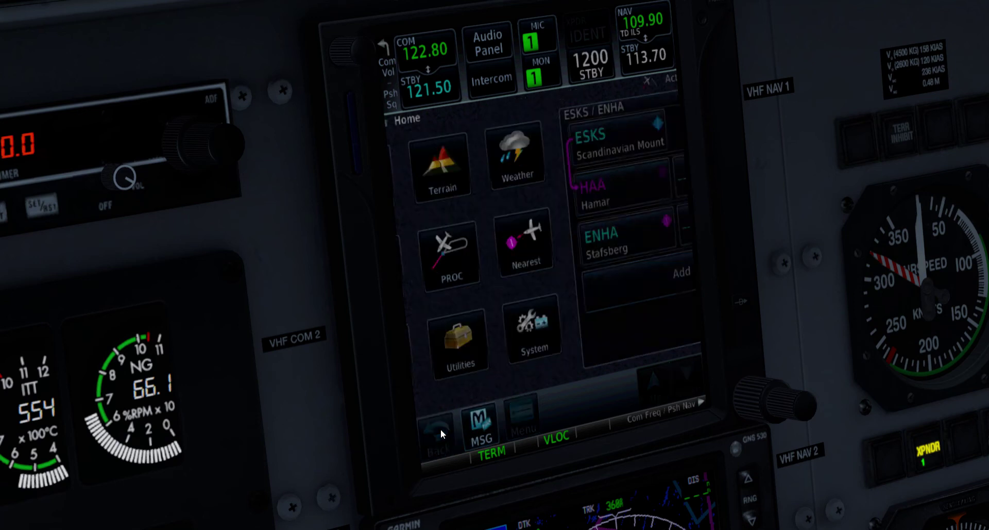
click(423, 163)
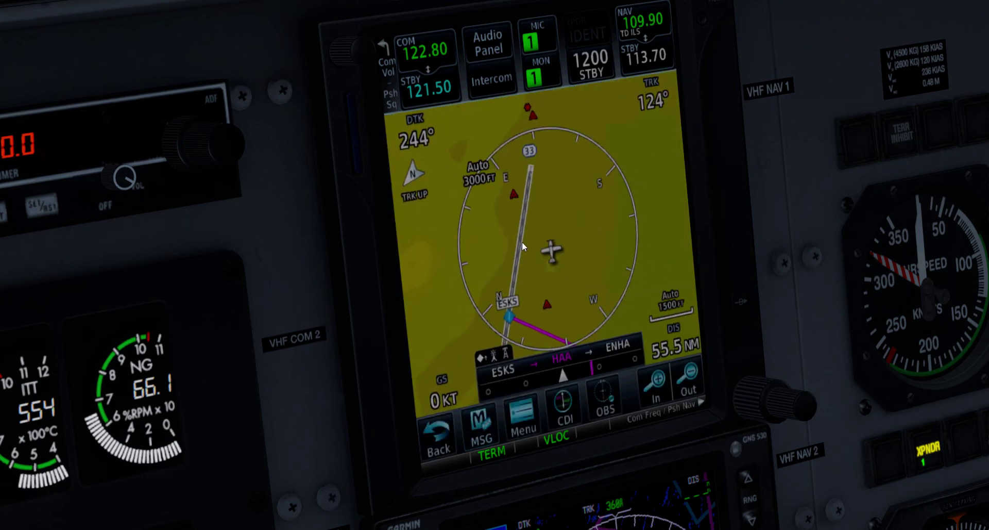
scroll(528, 241, down, 1)
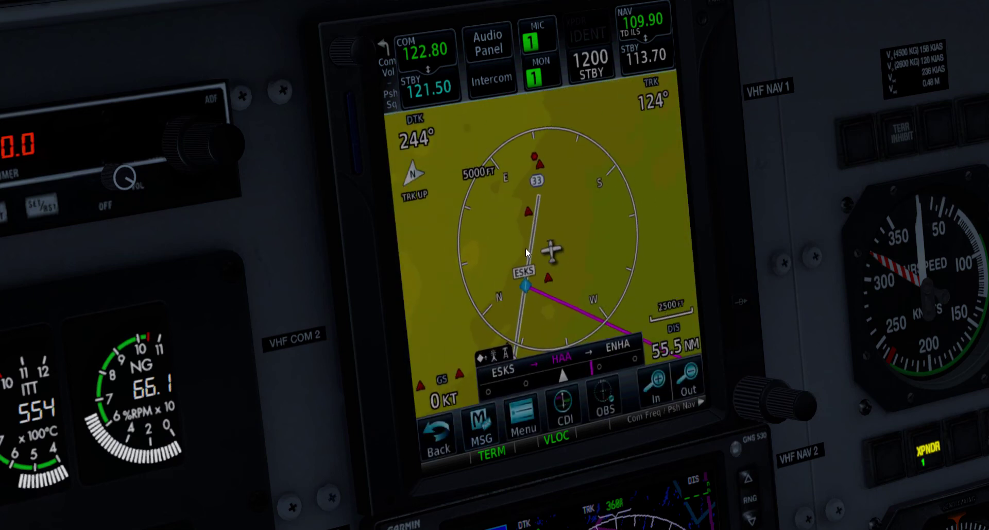
scroll(537, 248, up, 2)
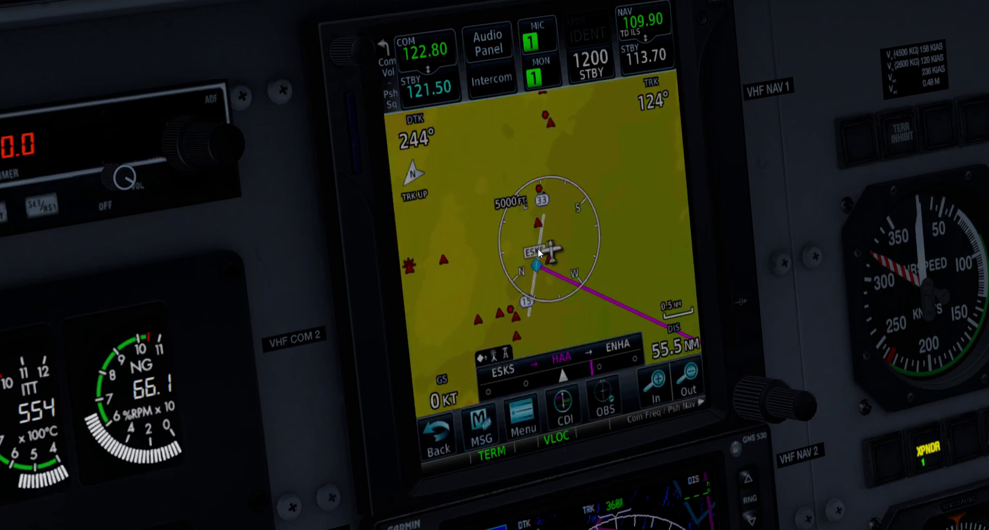
scroll(539, 248, down, 1)
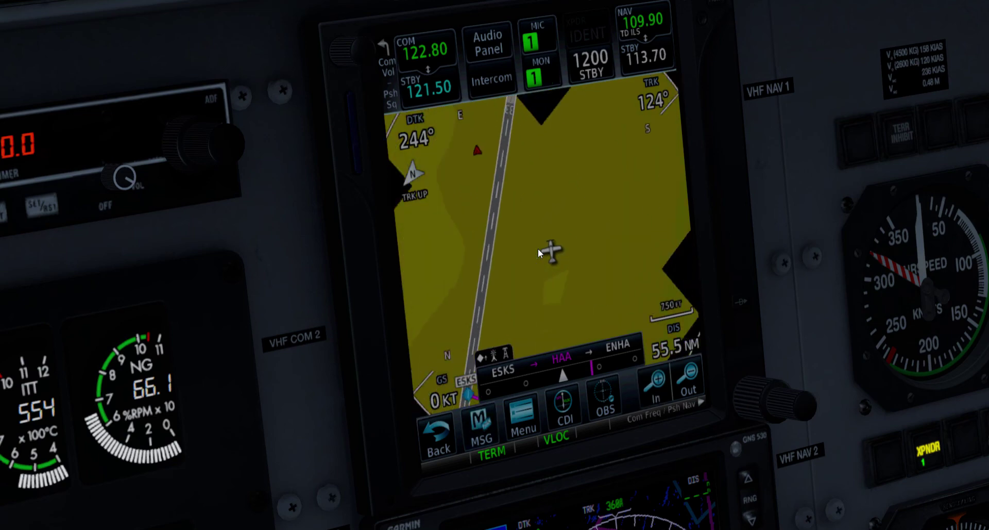
scroll(538, 248, down, 3)
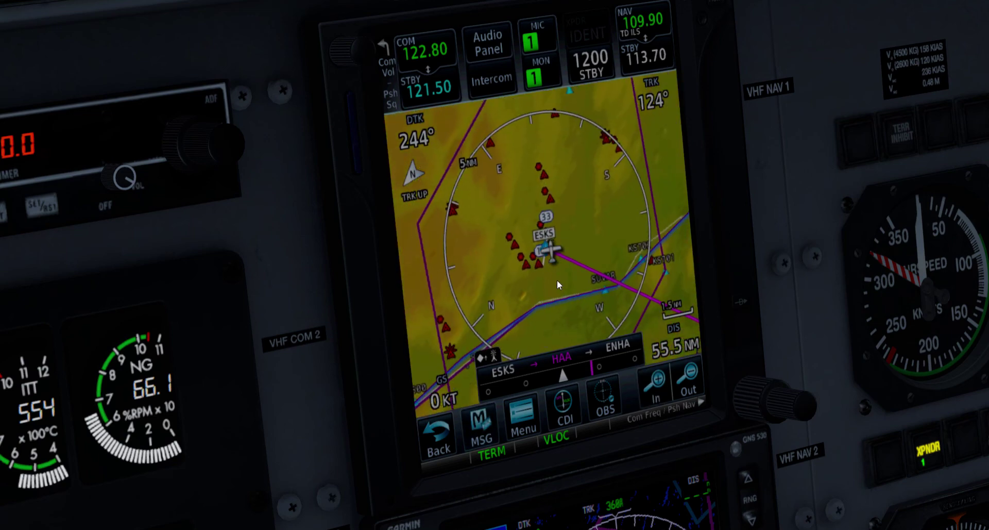
scroll(560, 290, down, 2)
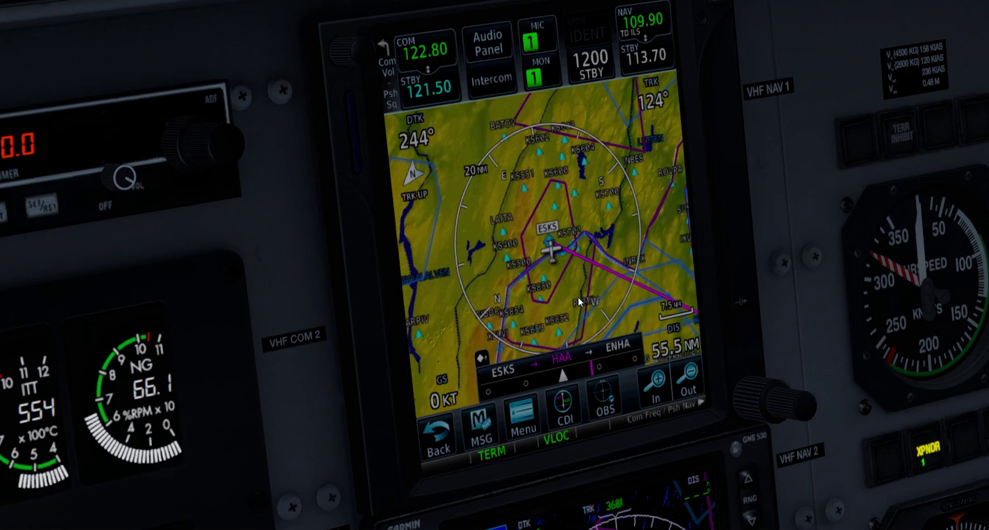
scroll(622, 296, down, 1)
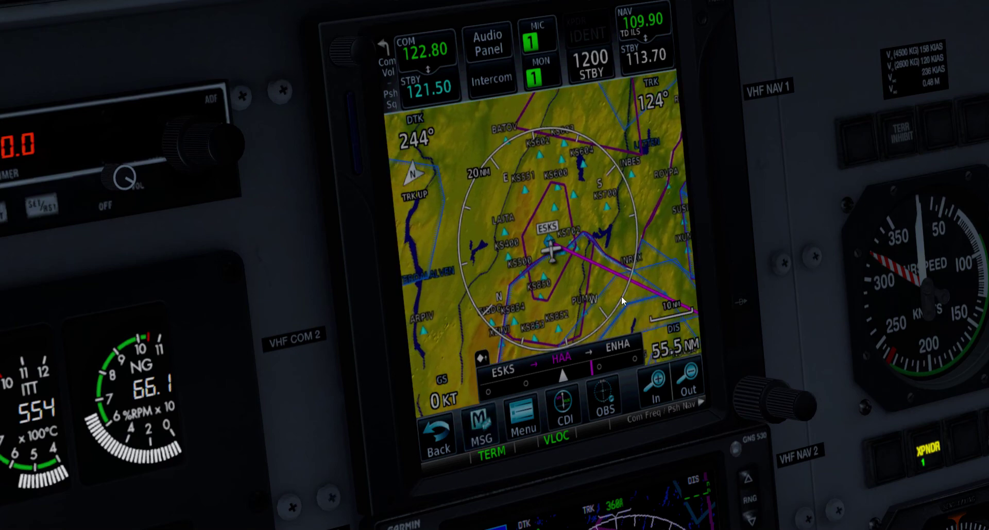
drag(590, 293, 492, 267)
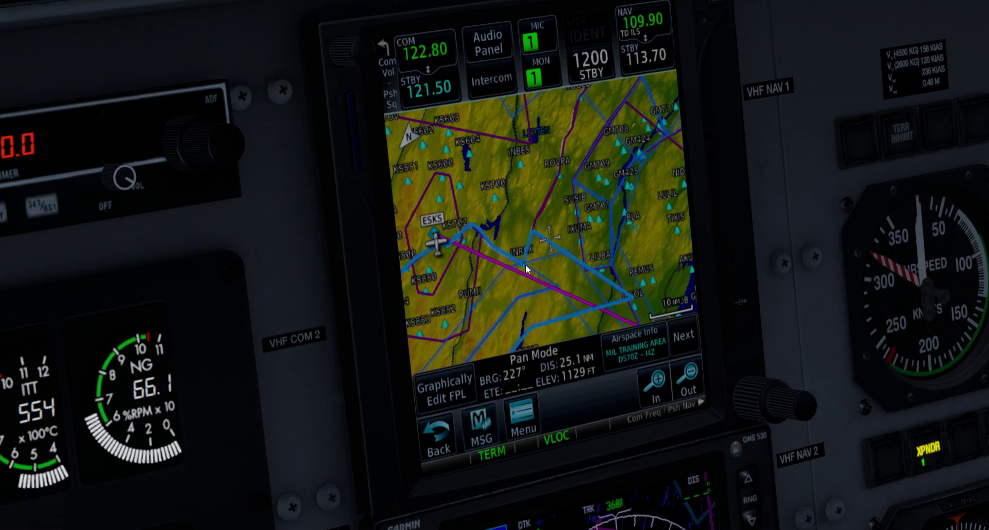
scroll(522, 261, up, 1)
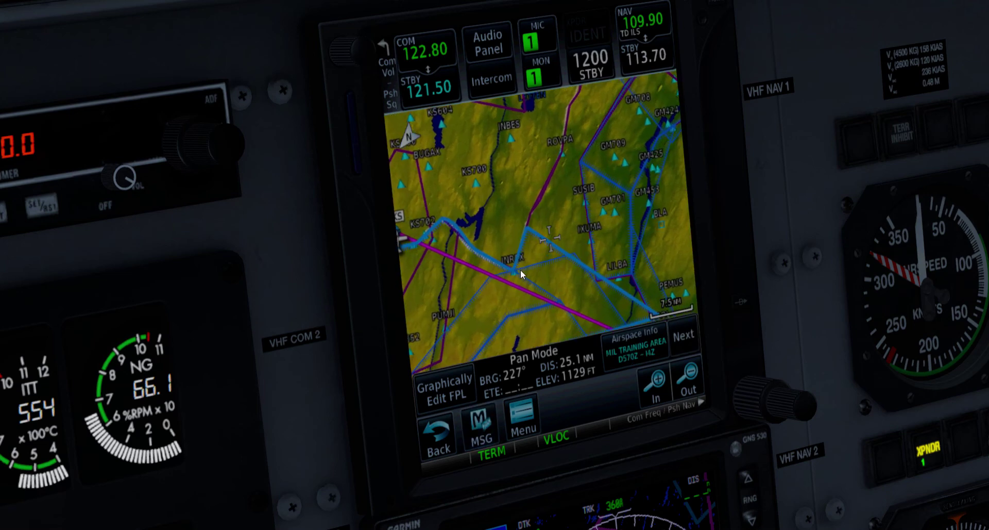
click(436, 442)
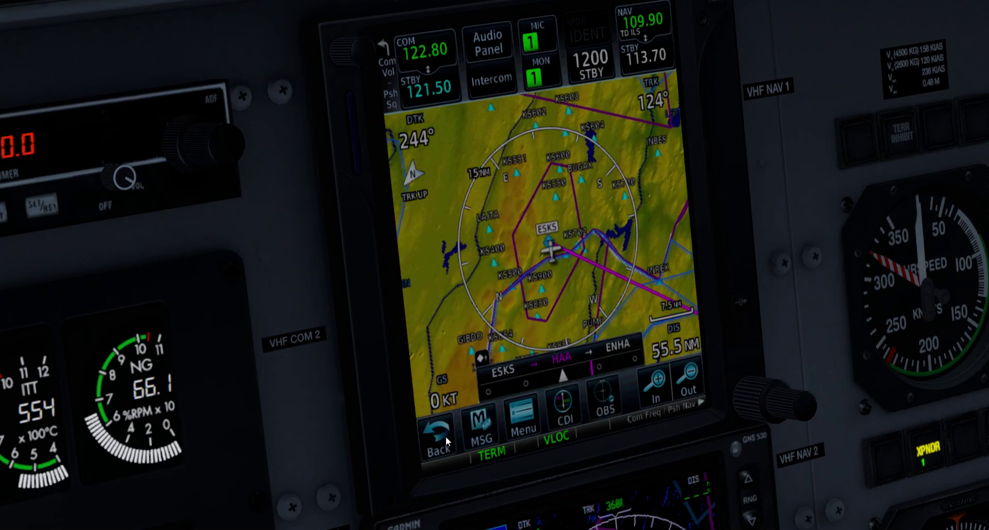
click(440, 441)
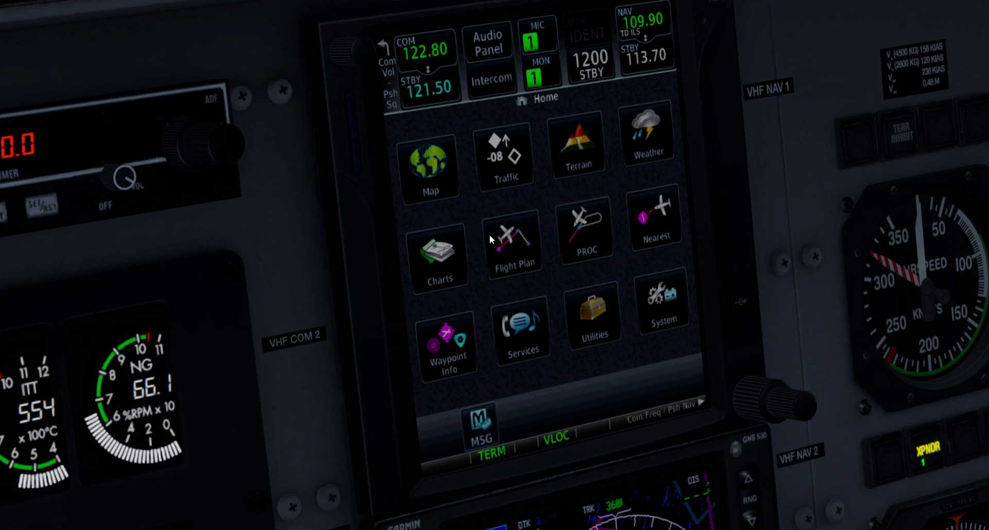
click(426, 173)
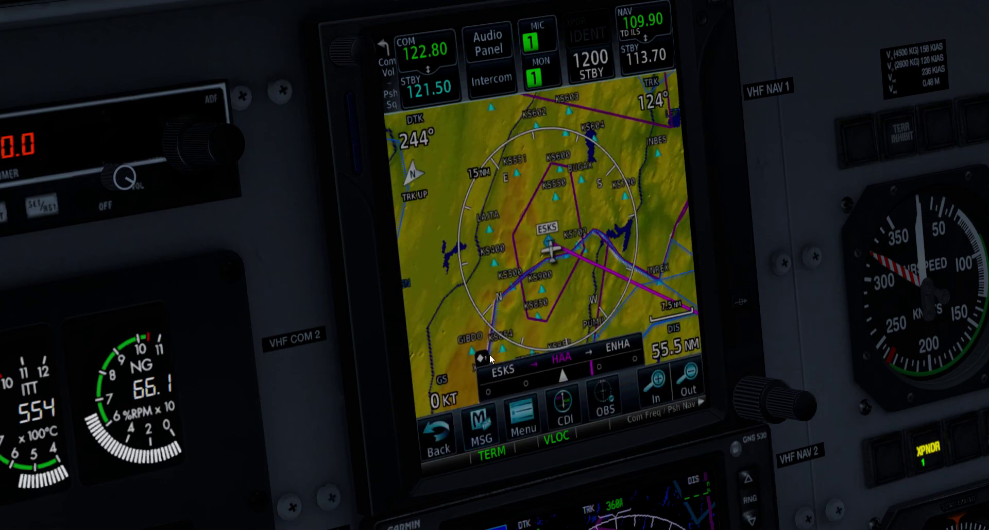
Insert the Norwegian waypoint INREX before HAA in the active ESKS / ENHA flight plan
click(441, 427)
click(505, 258)
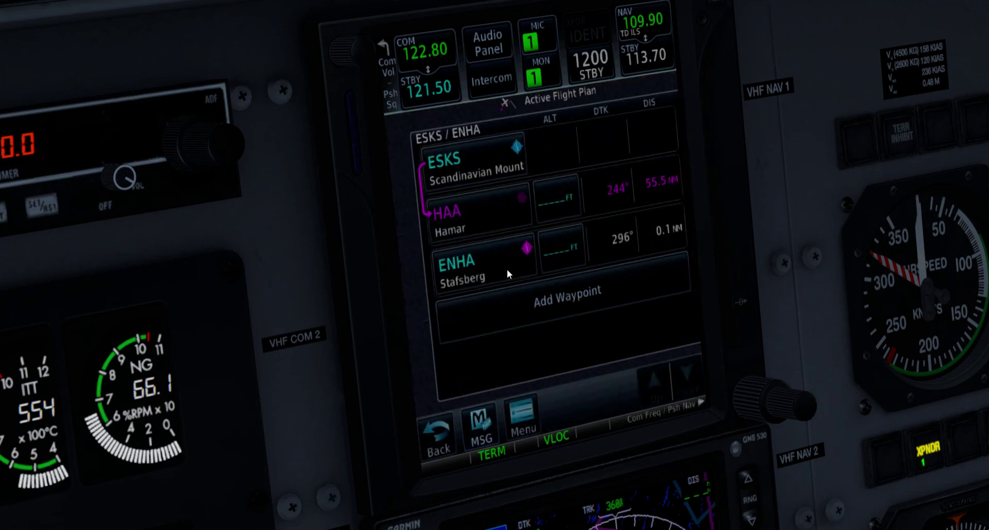
click(465, 206)
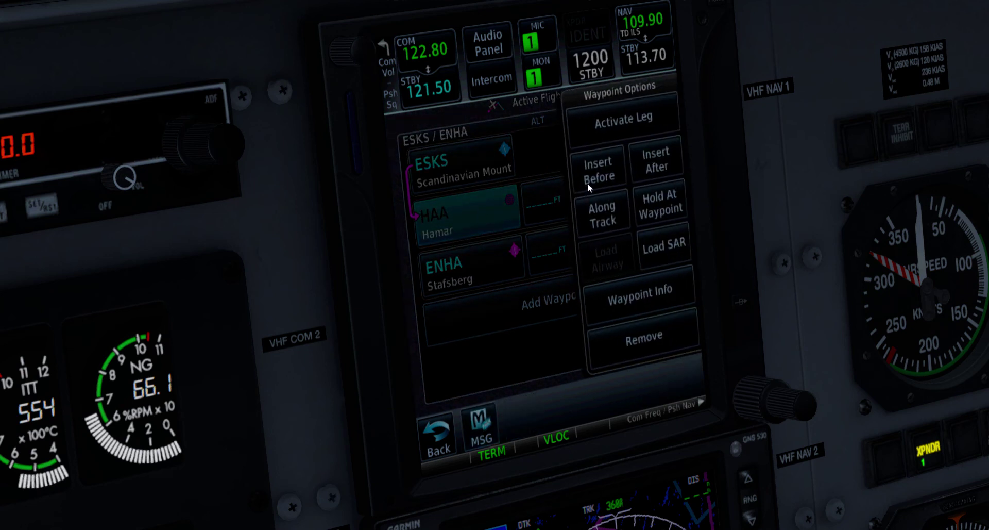
click(597, 171)
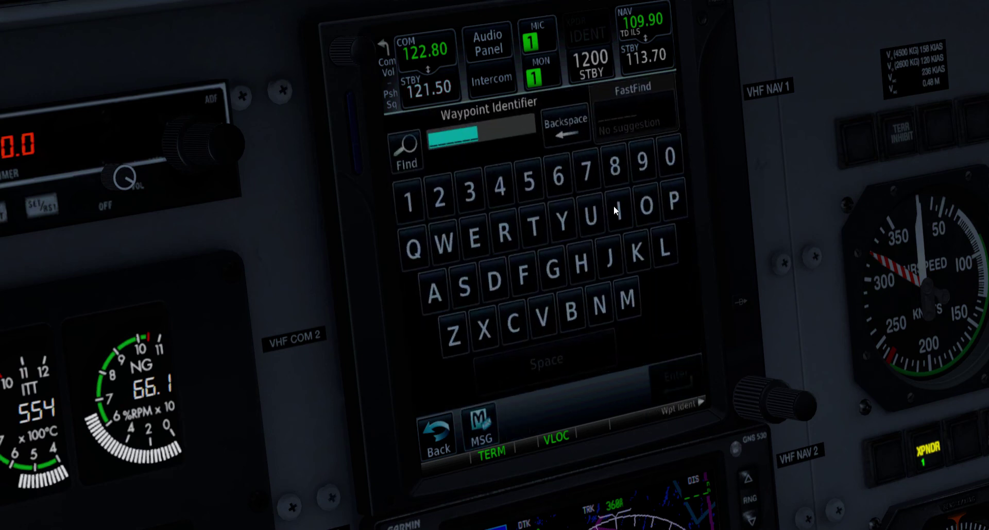
click(617, 225)
click(600, 296)
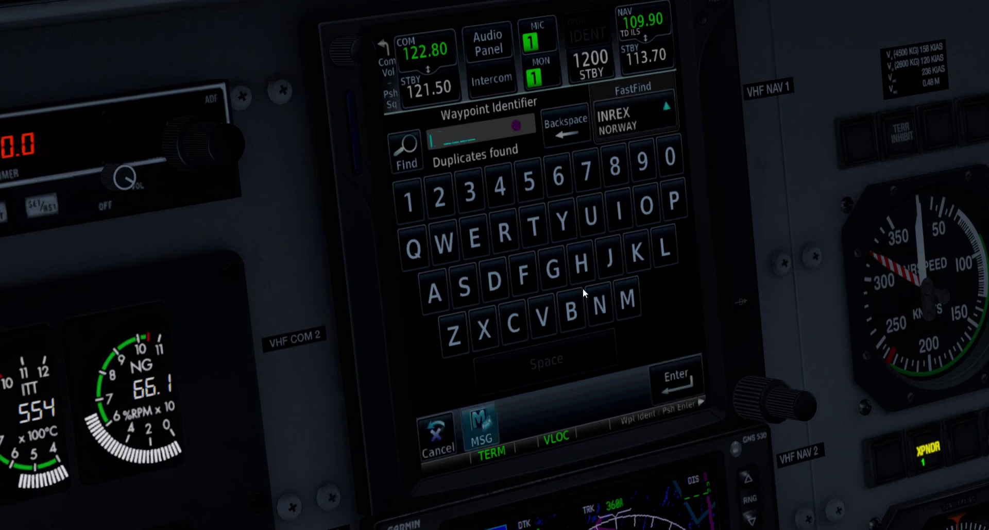
click(502, 234)
click(483, 234)
click(479, 332)
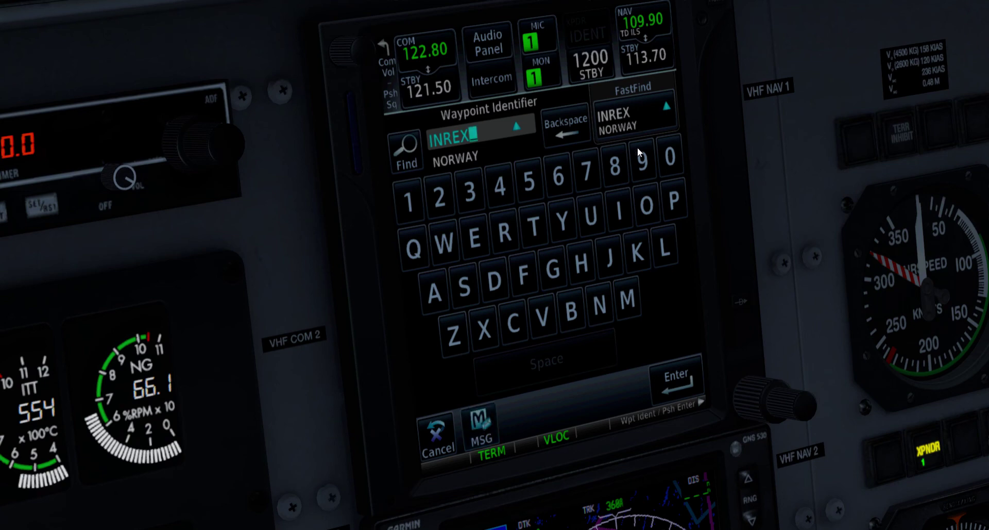
click(674, 384)
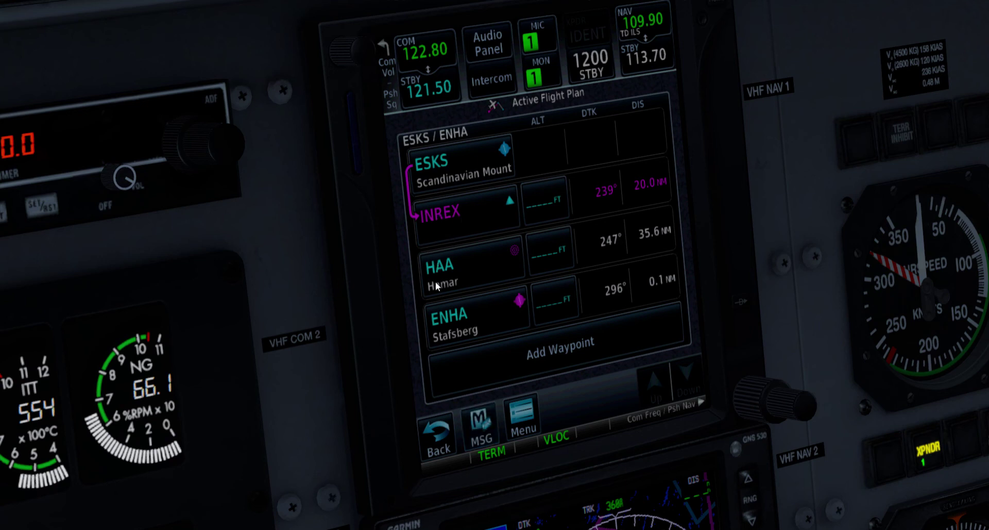
Examine the active route from ESKS through INREX to HAA on the moving map at wider ranges
click(447, 445)
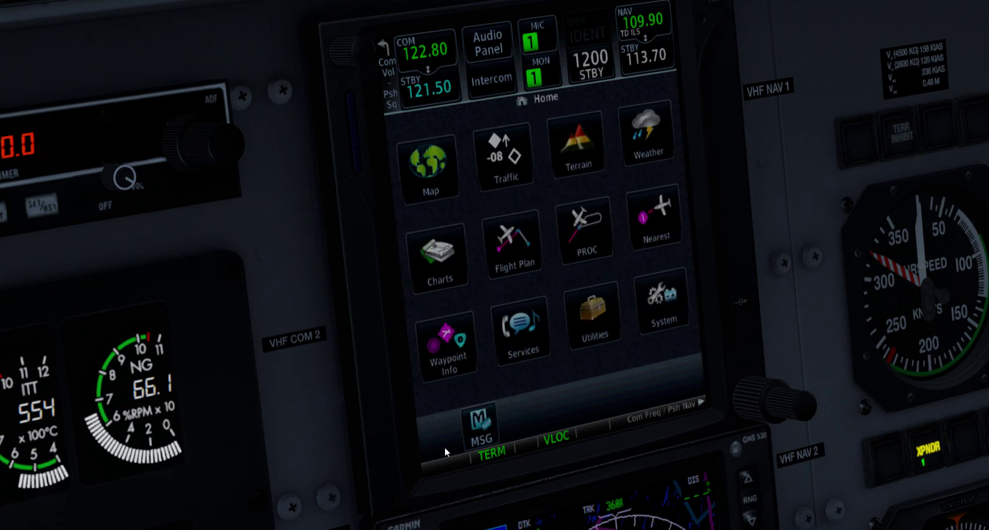
click(423, 179)
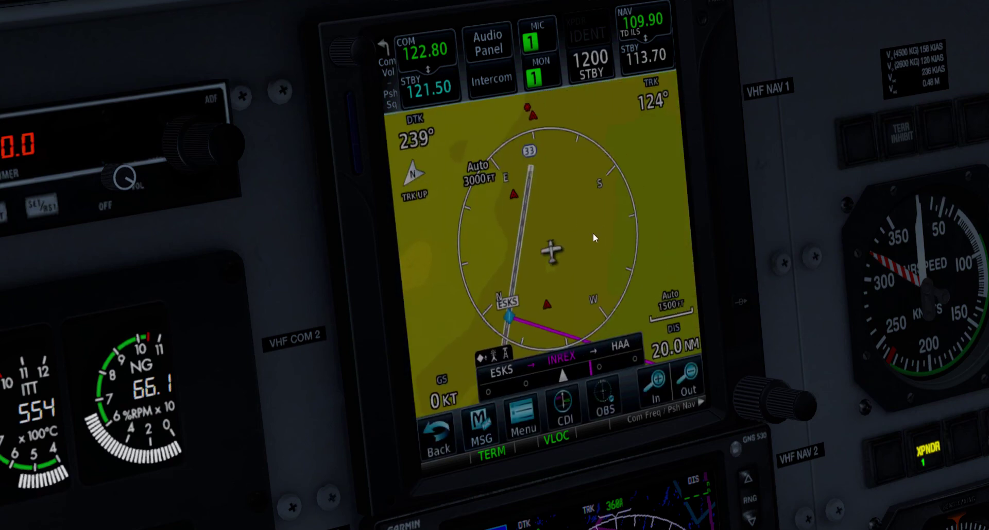
scroll(598, 257, down, 4)
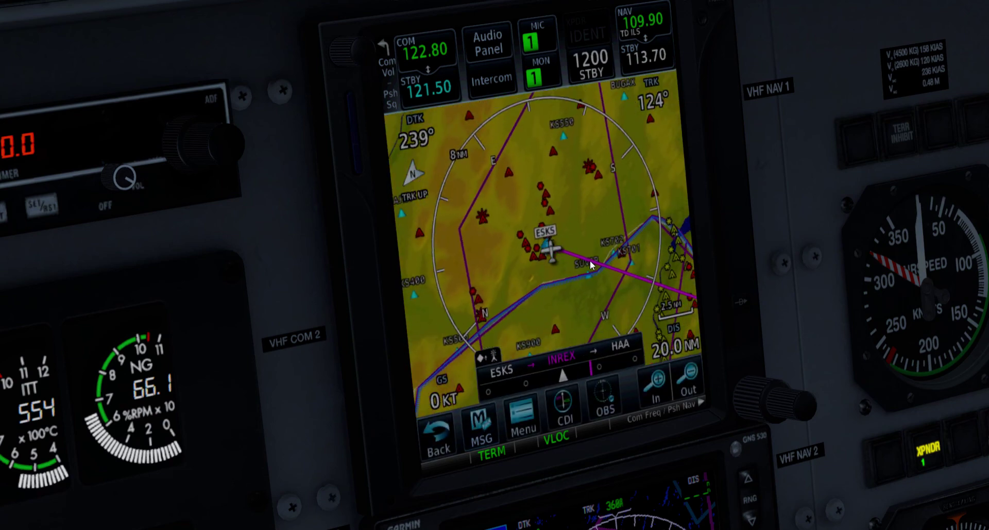
scroll(589, 265, down, 1)
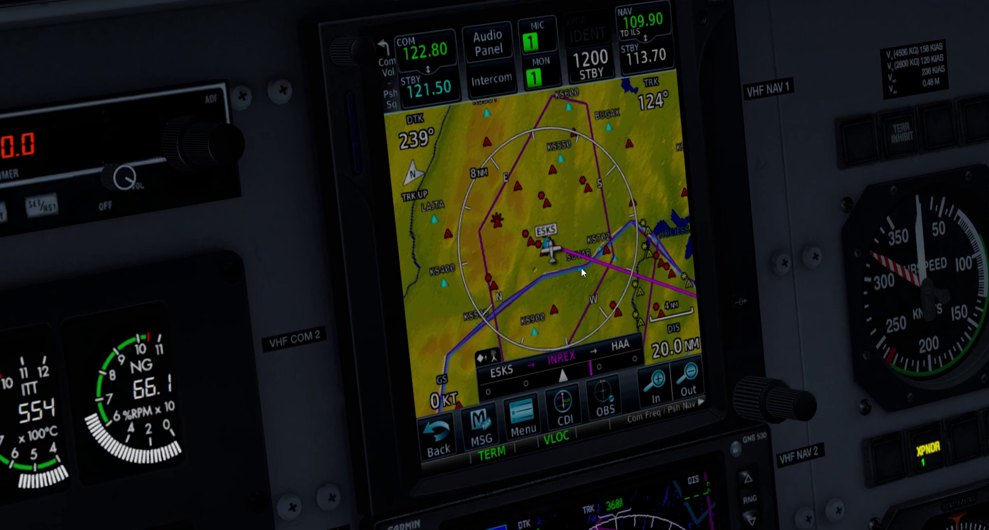
scroll(581, 268, down, 1)
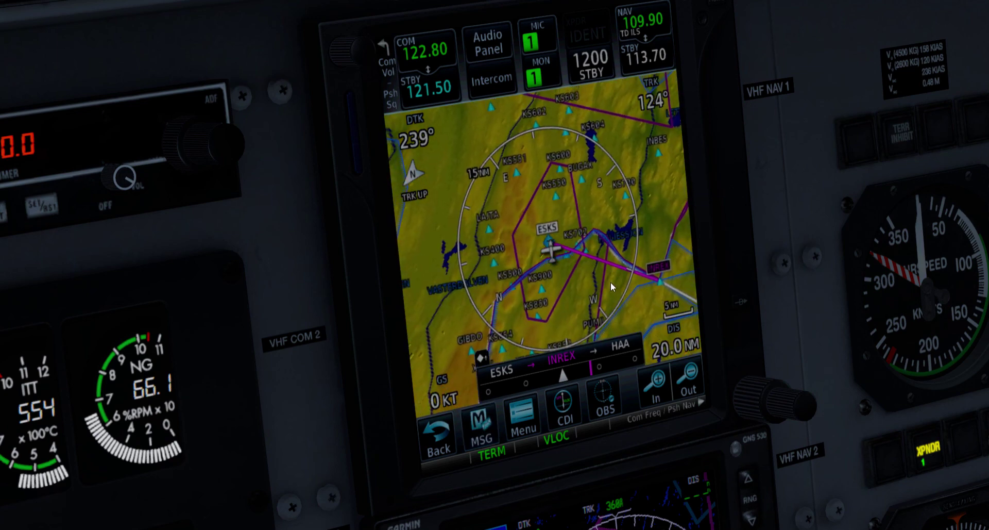
drag(611, 282, 501, 257)
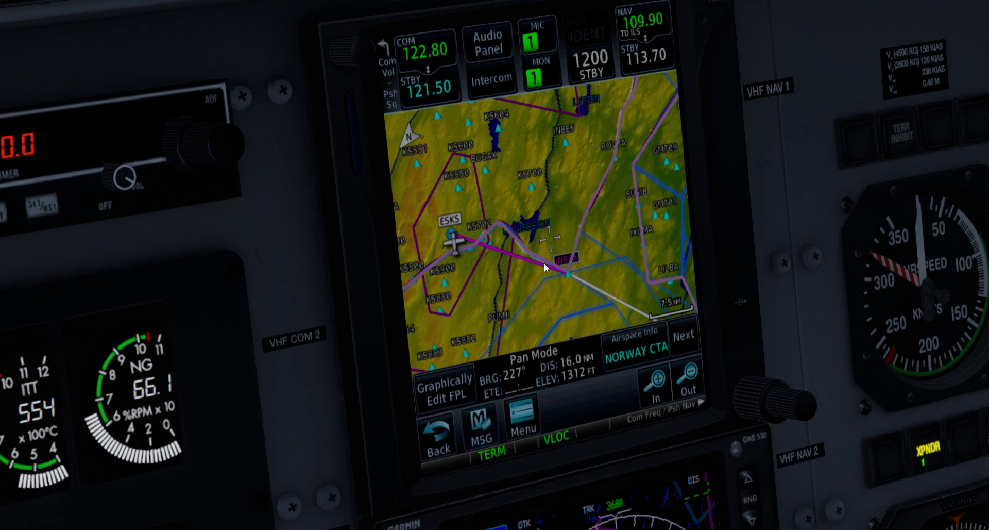
scroll(559, 273, down, 1)
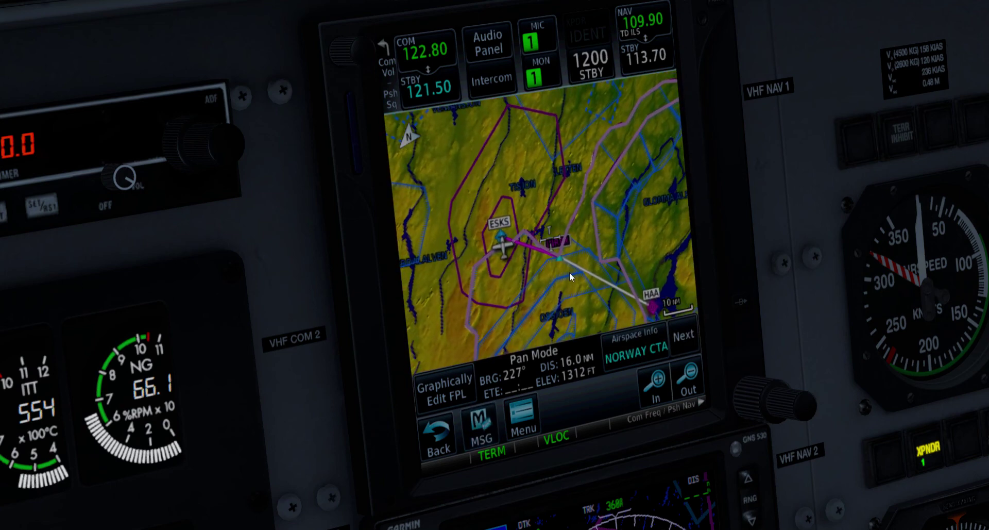
scroll(562, 261, down, 1)
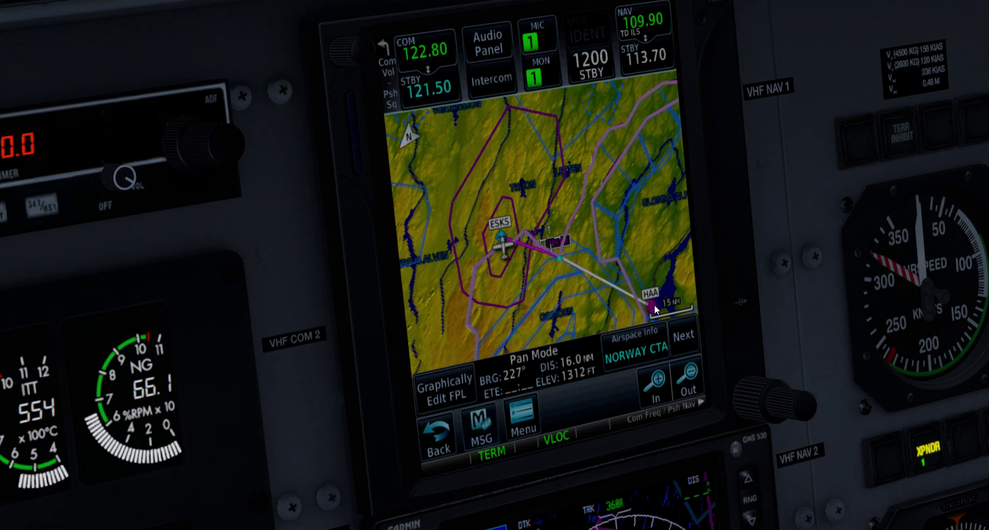